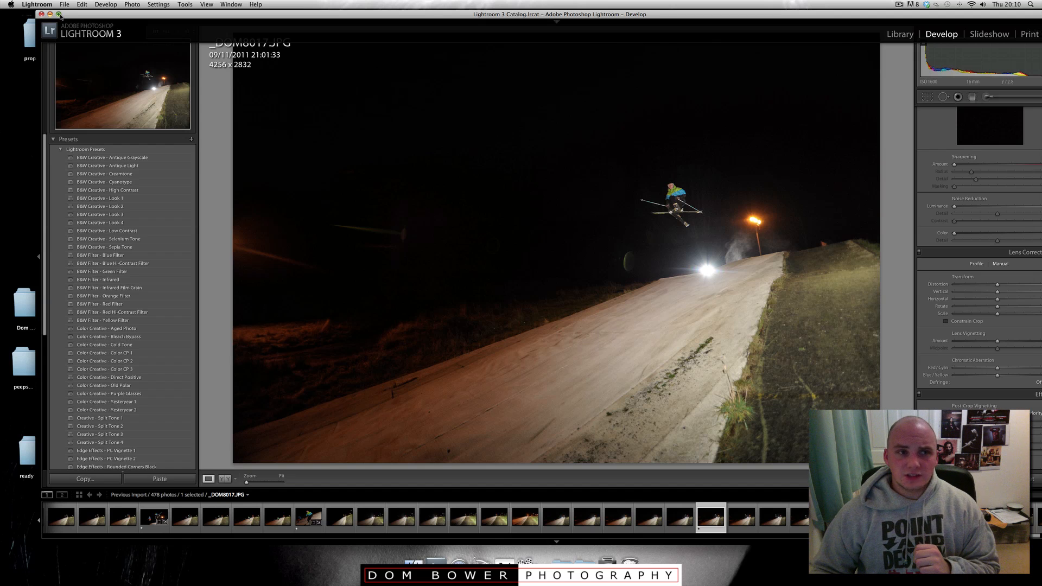
- Review the ski-jump burst at 1:1 zoom from _DOM8012.JPG through _DOM8025.JPG
{"action": "left_click", "coordinate": [60, 15]}
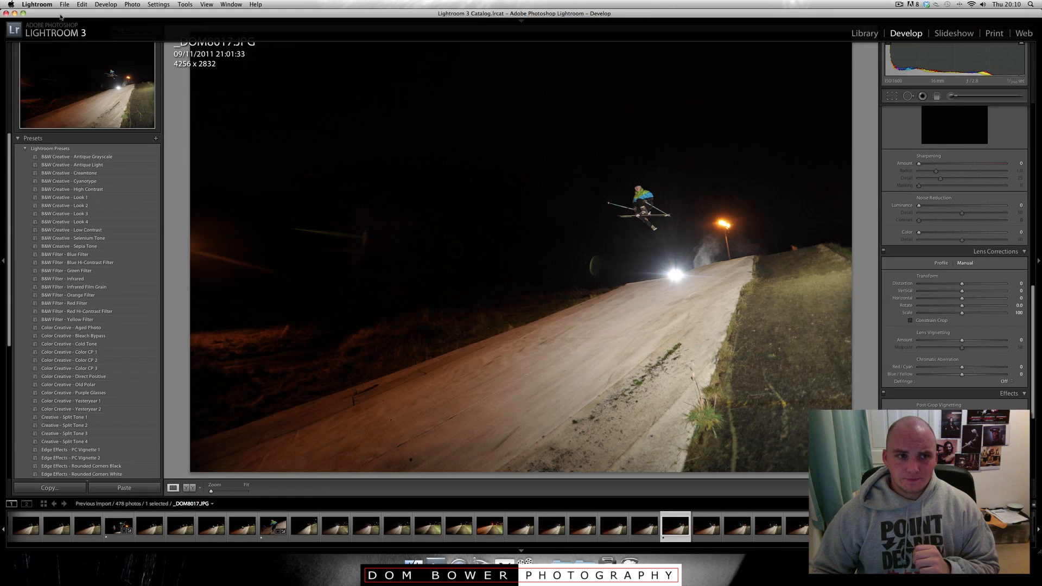
{"action": "left_click", "coordinate": [517, 526]}
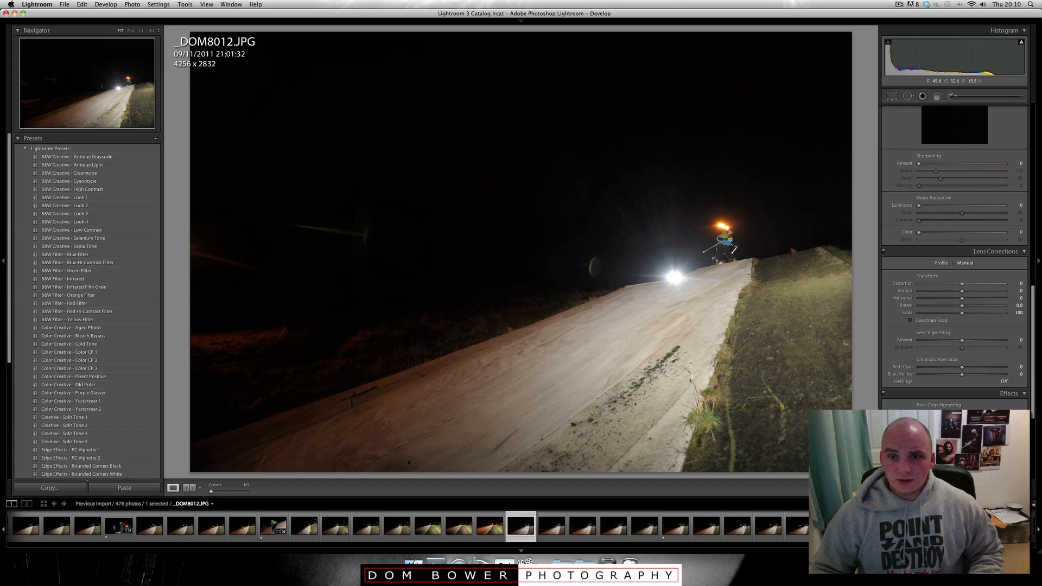
{"action": "left_click", "coordinate": [730, 231]}
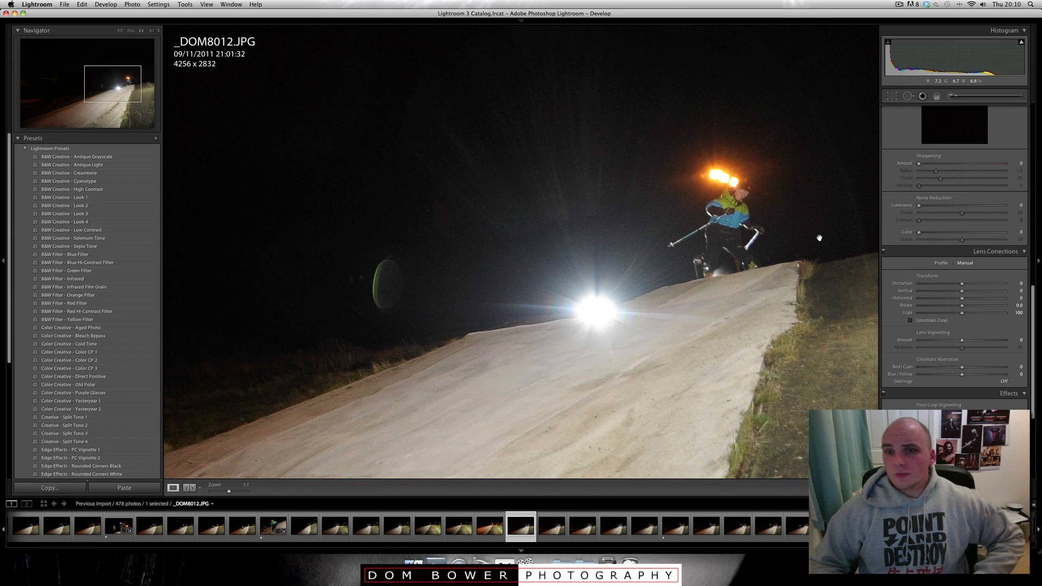
{"action": "key", "text": "Right"}
{"action": "key", "text": "Right"}
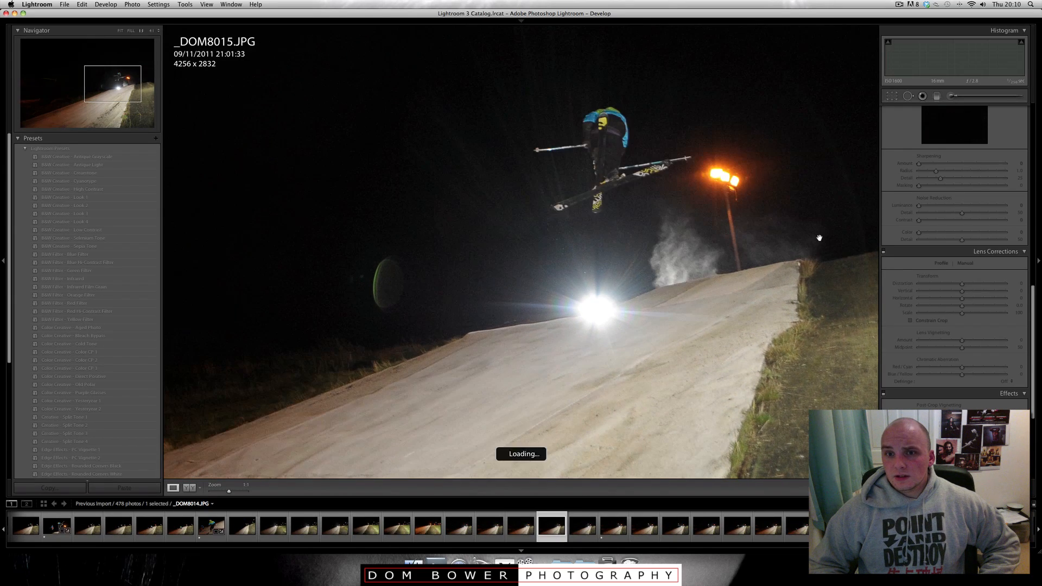
{"action": "key", "text": "Right"}
{"action": "key", "text": "Right"}
{"action": "key", "text": "Right"}
{"action": "key", "text": "Right"}
{"action": "key", "text": "Right"}
{"action": "key", "text": "Right"}
{"action": "key", "text": "Right"}
{"action": "key", "text": "Right"}
{"action": "key", "text": "Right"}
{"action": "key", "text": "Right"}
{"action": "key", "text": "Right"}
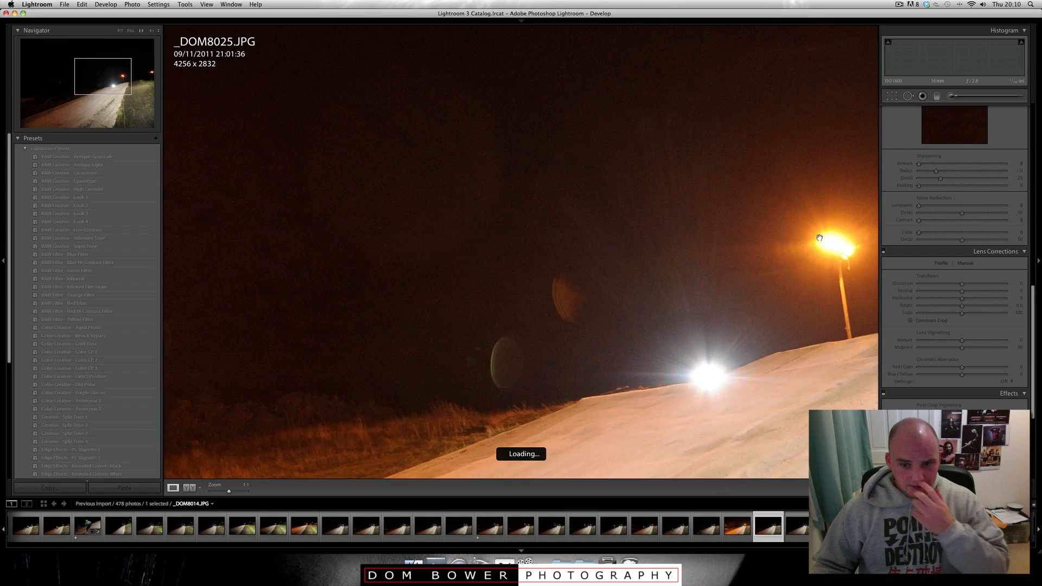
{"action": "key", "text": "Right"}
{"action": "key", "text": "Right"}
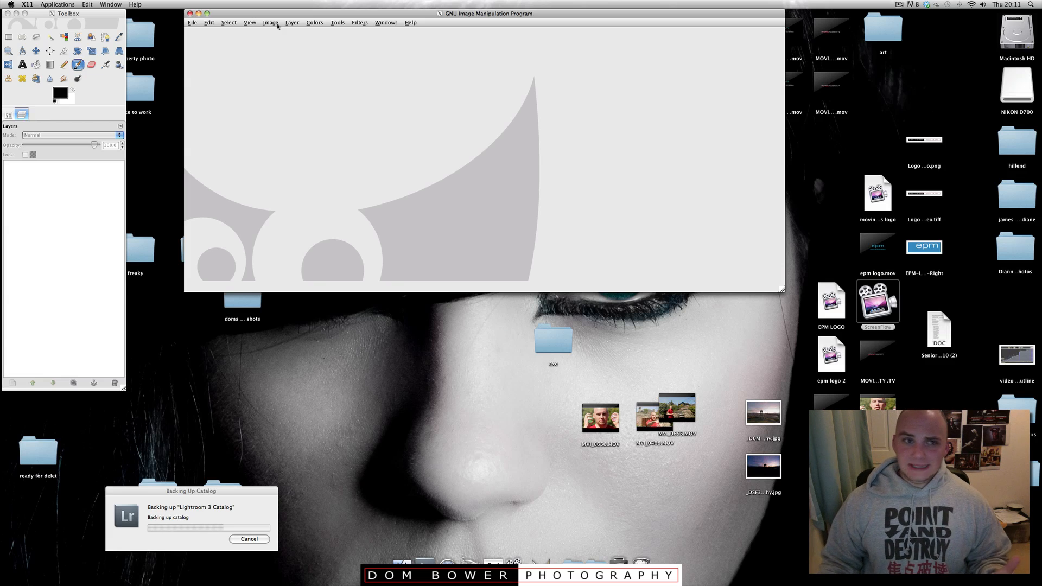
- In GIMP, open _DOM8012.JPG through _DOM8025.JPG as layers of one image
{"action": "left_click", "coordinate": [192, 23]}
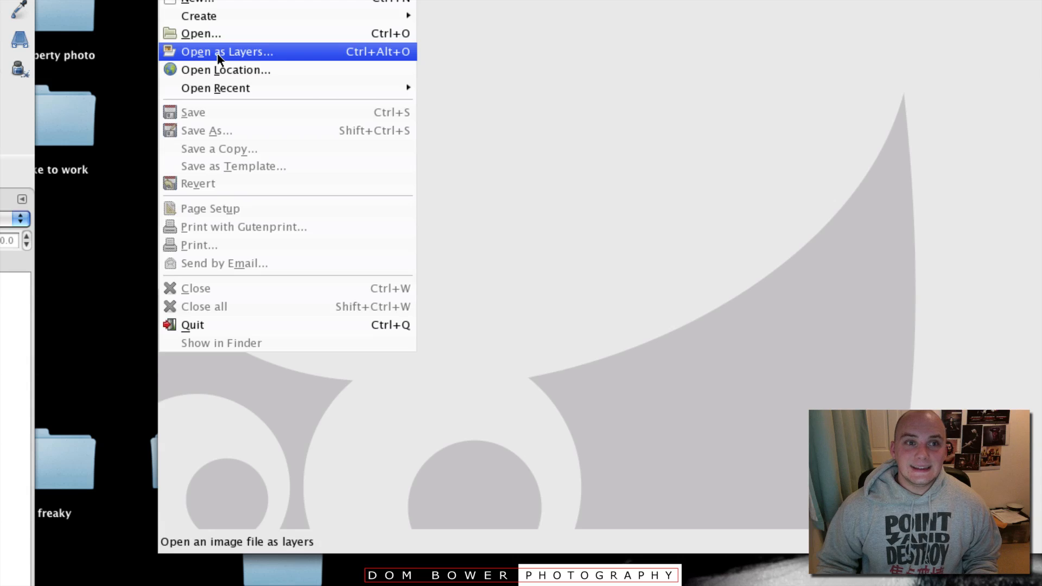
{"action": "left_click", "coordinate": [217, 54]}
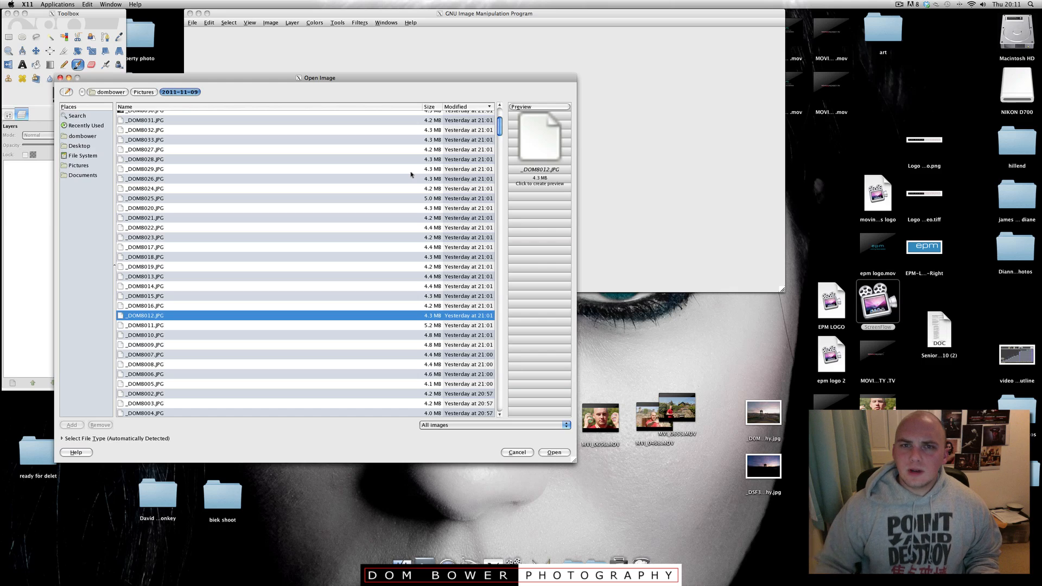
{"action": "left_click", "coordinate": [151, 307]}
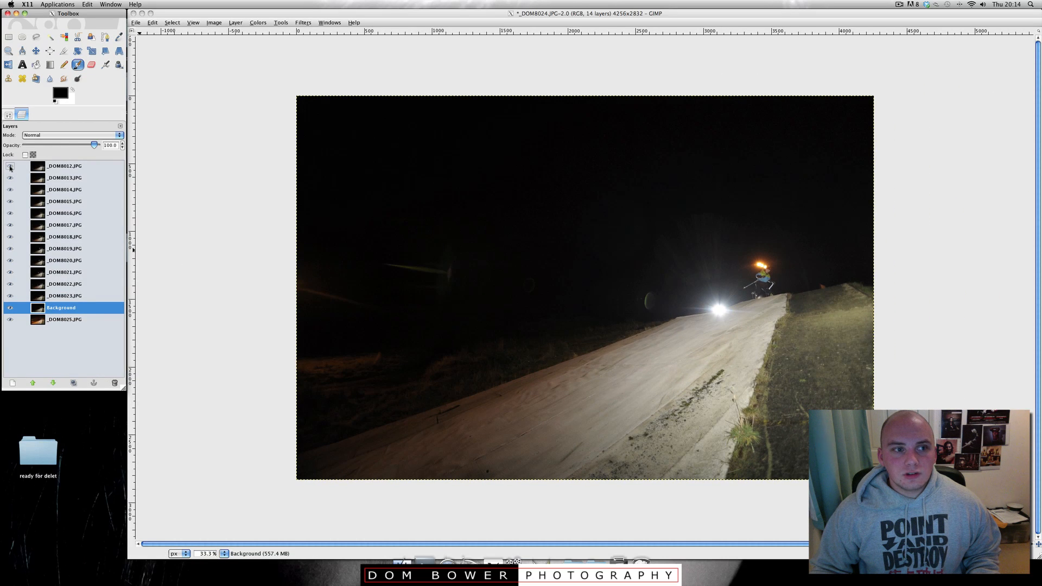
- Hide the _DOM8012.JPG, _DOM8013.JPG and _DOM8014.JPG layers one after another to preview the frames beneath
{"action": "left_click", "coordinate": [10, 166]}
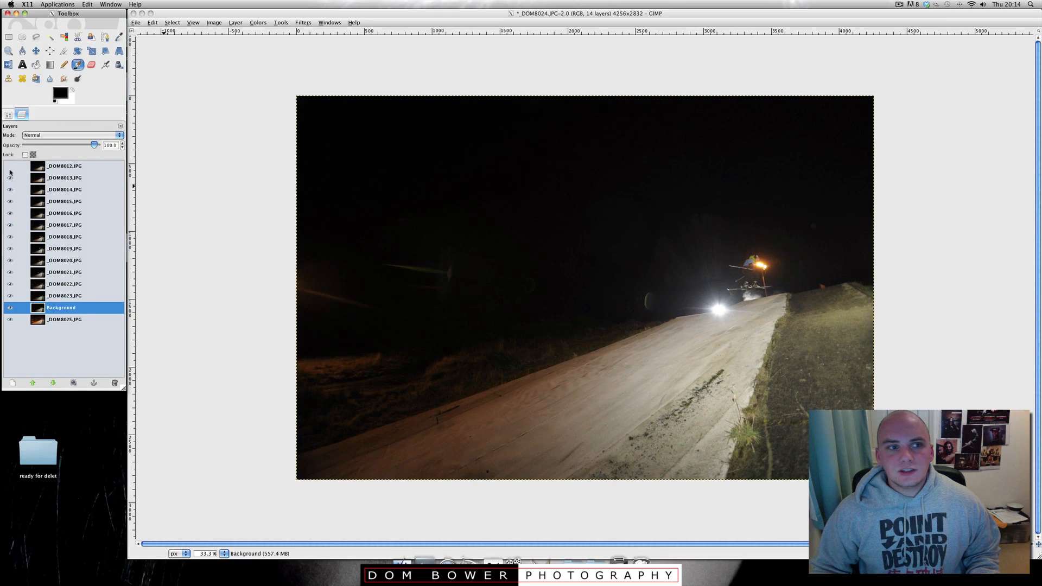
{"action": "left_click", "coordinate": [11, 178]}
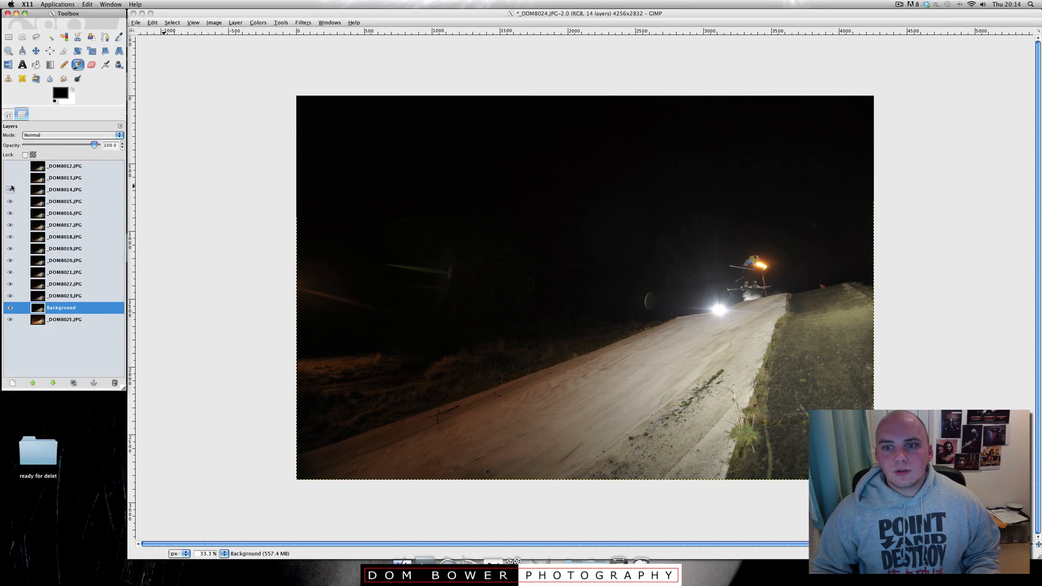
{"action": "left_click", "coordinate": [11, 190]}
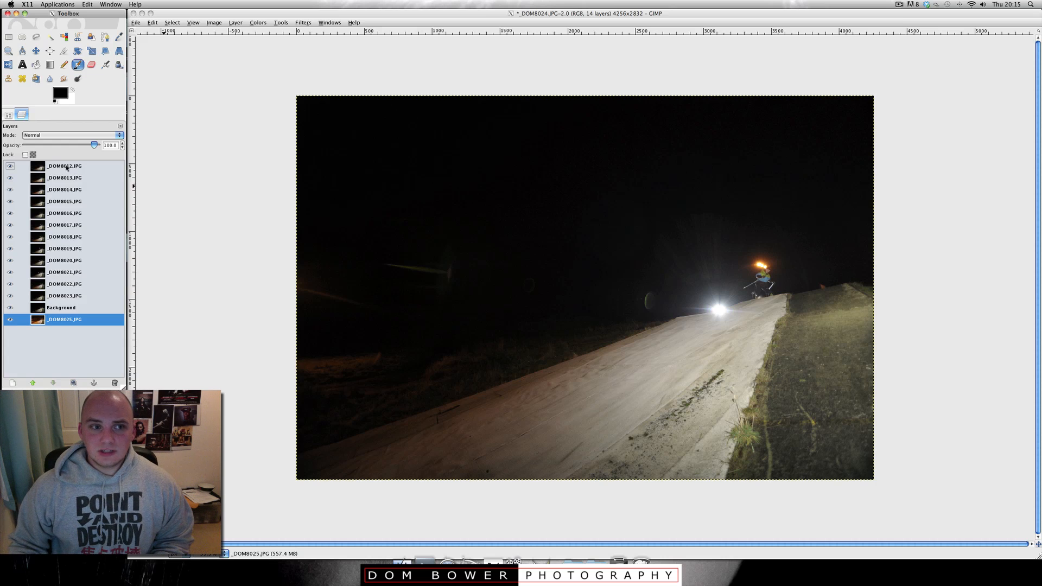
- Lower the _DOM8012.JPG layer's opacity to about 40 to compare it with the frame below, and hide the layer
{"action": "left_click", "coordinate": [67, 168]}
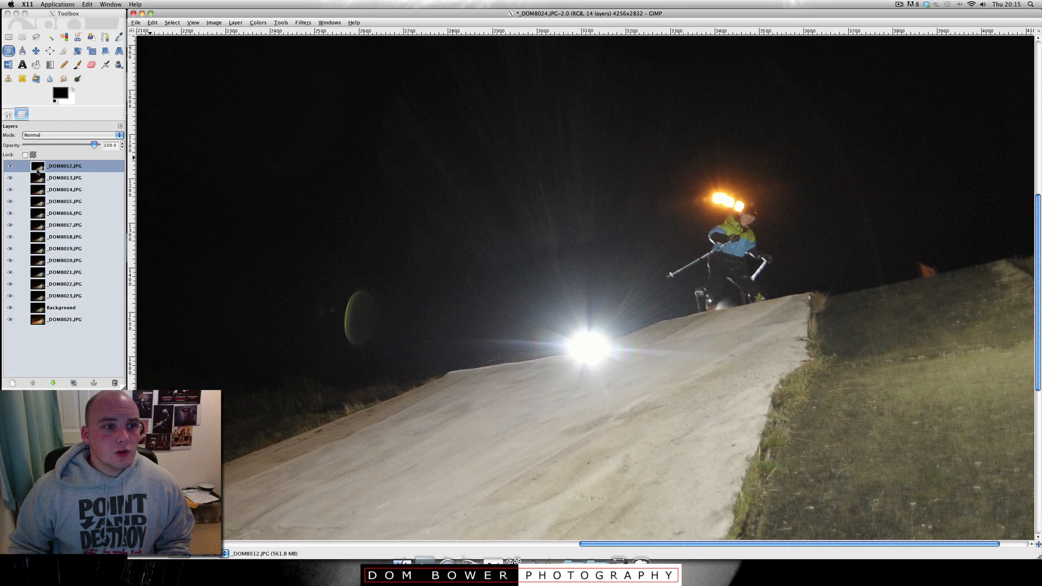
{"action": "left_click", "coordinate": [38, 171]}
{"action": "left_click_drag", "start_coordinate": [95, 145], "coordinate": [55, 146]}
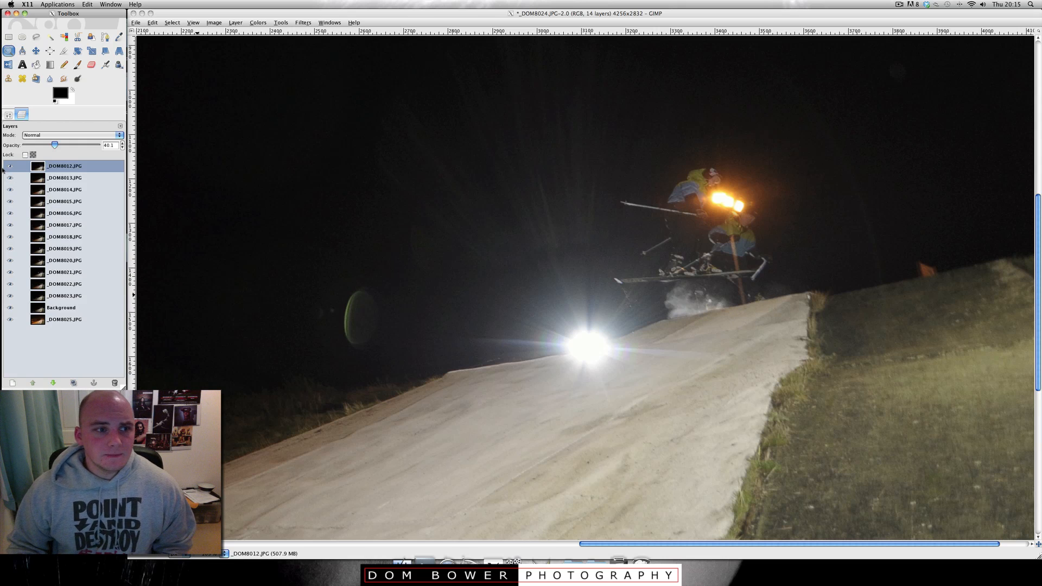
{"action": "left_click", "coordinate": [11, 166]}
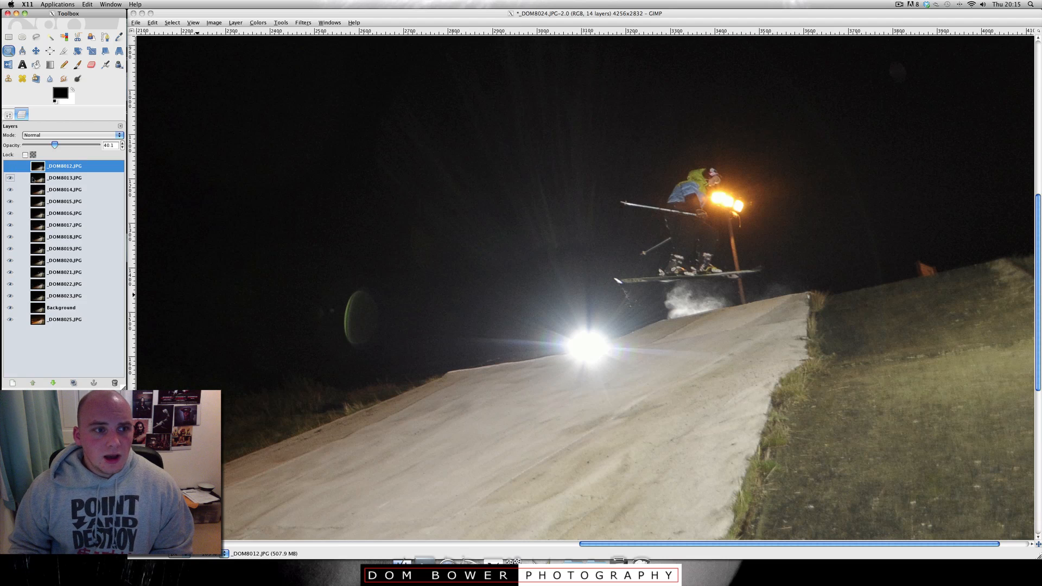
- Lower the _DOM8013.JPG layer's opacity to about 50 to compare it with the frame below, and hide the layer
{"action": "left_click", "coordinate": [17, 178]}
{"action": "left_click_drag", "start_coordinate": [80, 146], "coordinate": [62, 144]}
{"action": "left_click", "coordinate": [9, 178]}
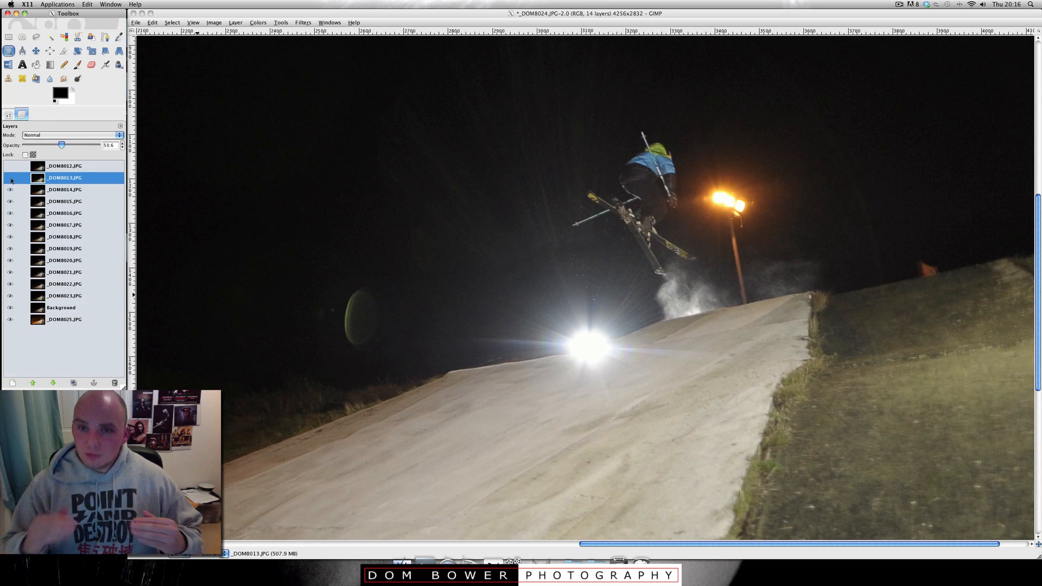
- Lower the _DOM8014.JPG layer's opacity to about 39 to compare it with the frame below, and hide the layer
{"action": "left_click", "coordinate": [46, 189]}
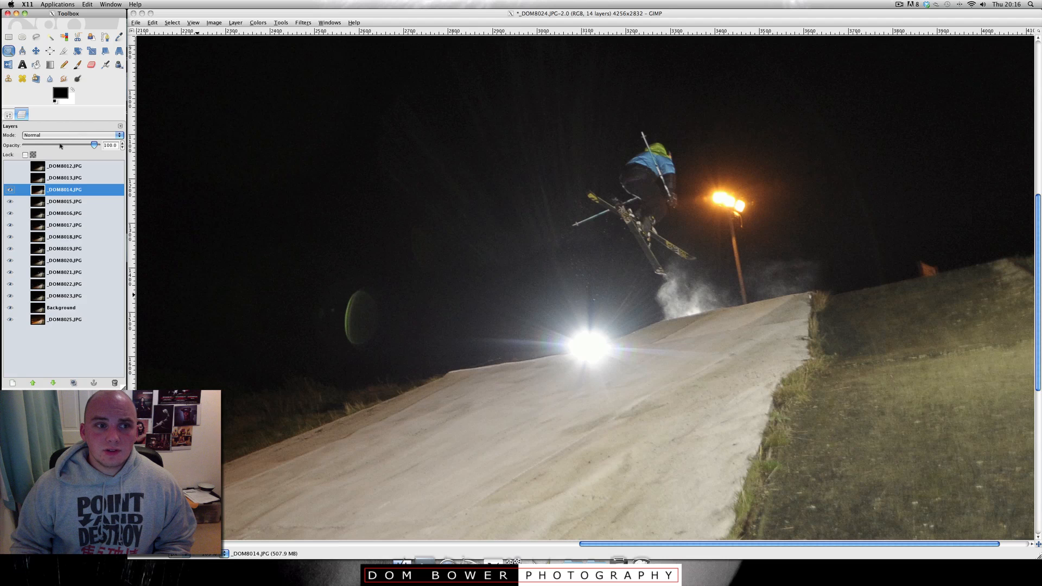
{"action": "left_click_drag", "start_coordinate": [60, 146], "coordinate": [56, 147]}
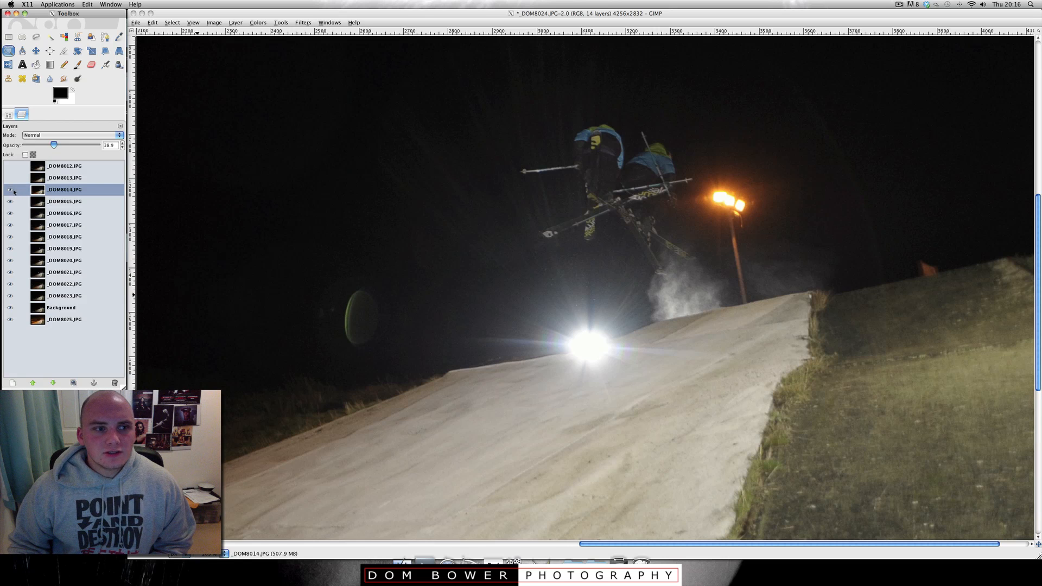
{"action": "left_click", "coordinate": [10, 189]}
{"action": "left_click", "coordinate": [47, 202]}
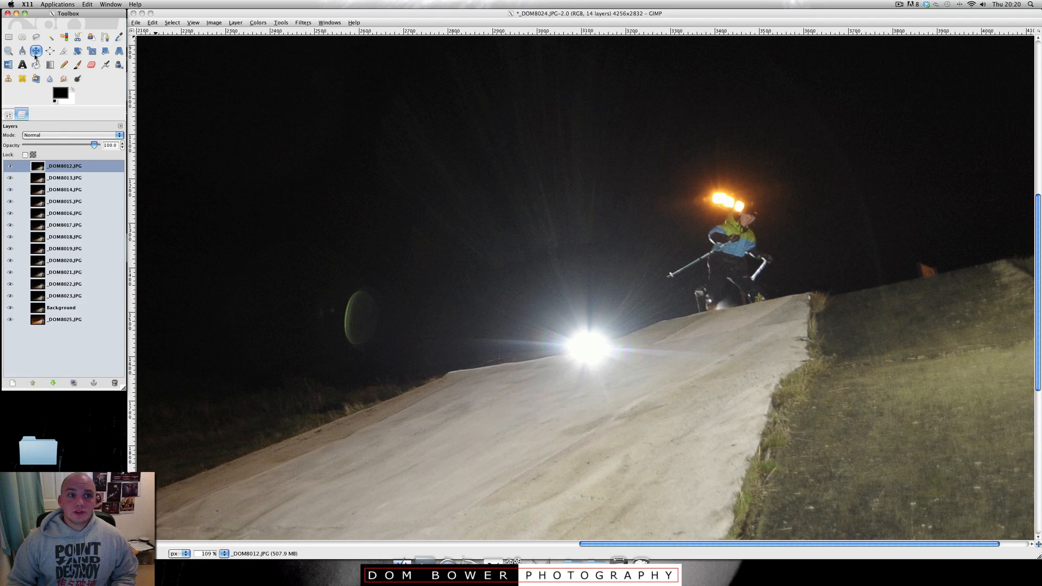
- Add a black (full transparency) layer mask to the _DOM8012.JPG layer
{"action": "left_click", "coordinate": [12, 52]}
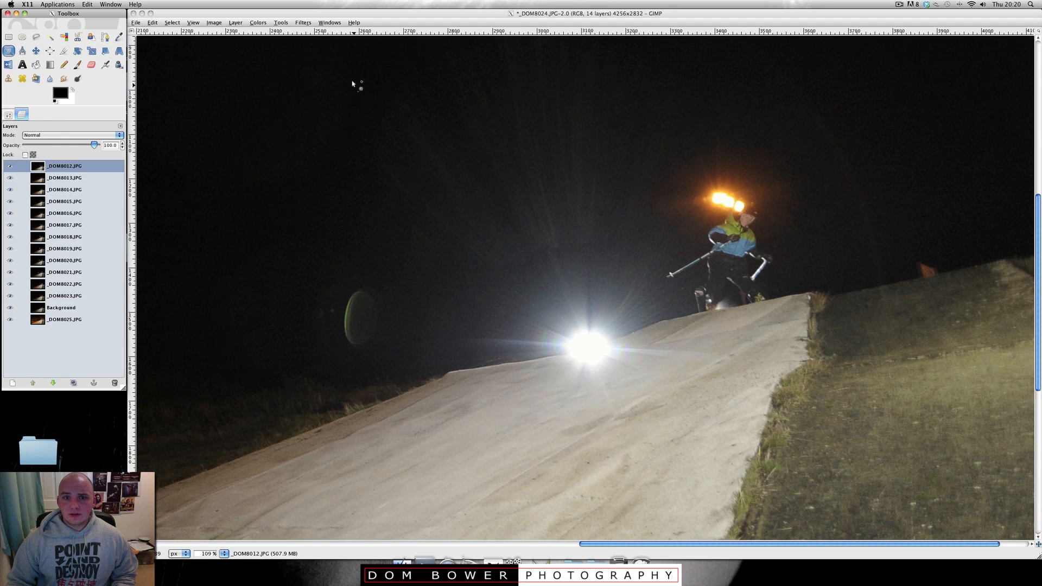
{"action": "left_click_drag", "start_coordinate": [346, 73], "coordinate": [848, 411]}
{"action": "left_click_drag", "start_coordinate": [230, 61], "coordinate": [864, 443]}
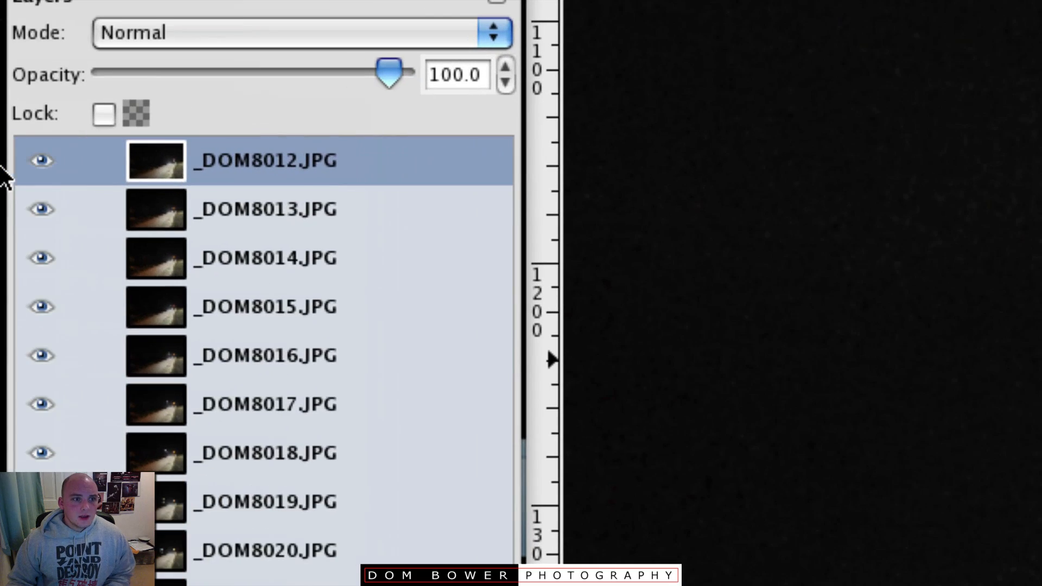
{"action": "right_click", "coordinate": [26, 161]}
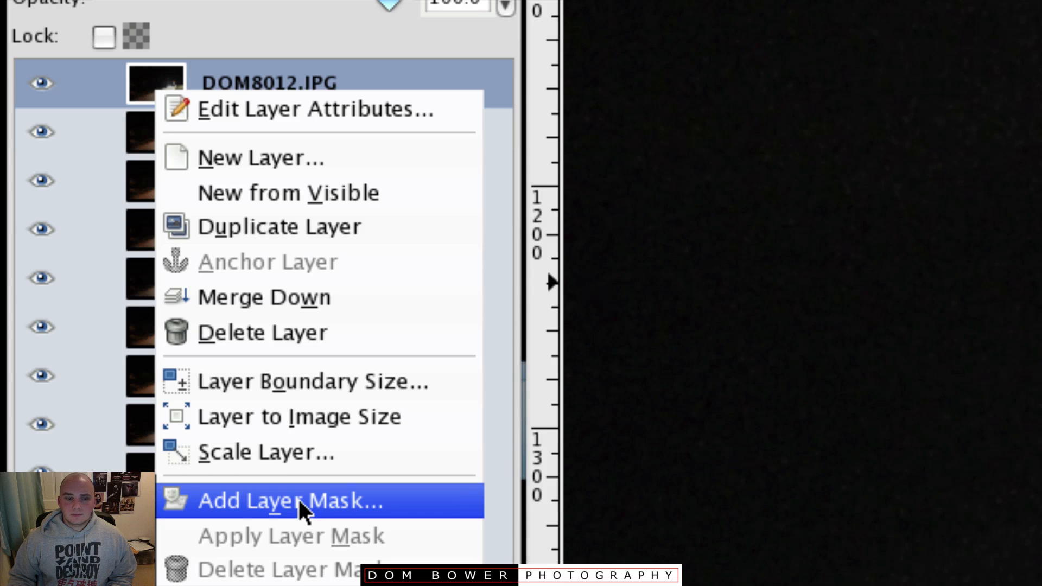
{"action": "left_click", "coordinate": [298, 500]}
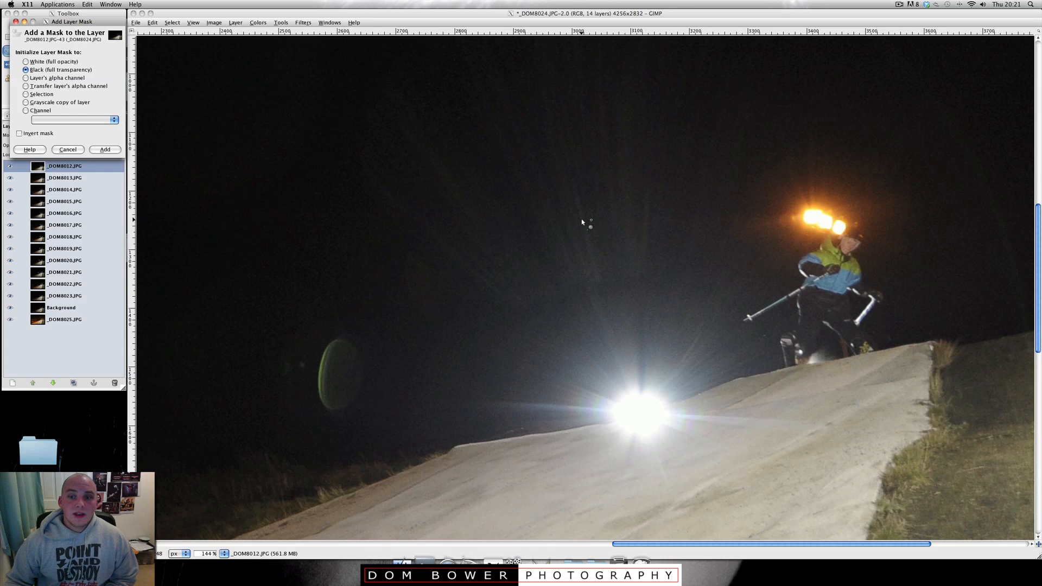
{"action": "left_click", "coordinate": [105, 150]}
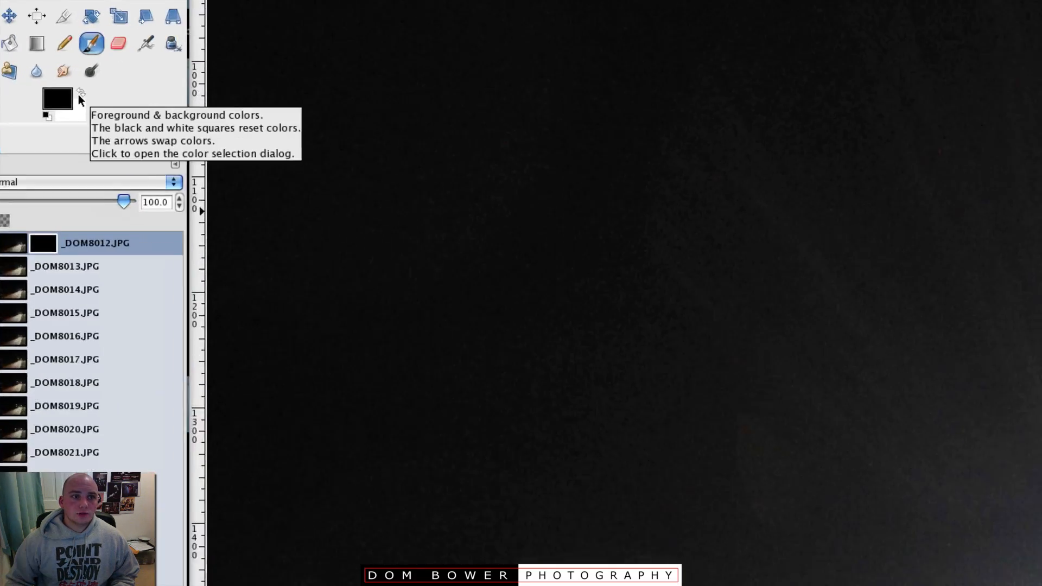
- Set up the Paintbrush with white as foreground colour and the Circle Fuzzy (15) brush at scale 1.30
{"action": "left_click", "coordinate": [79, 90]}
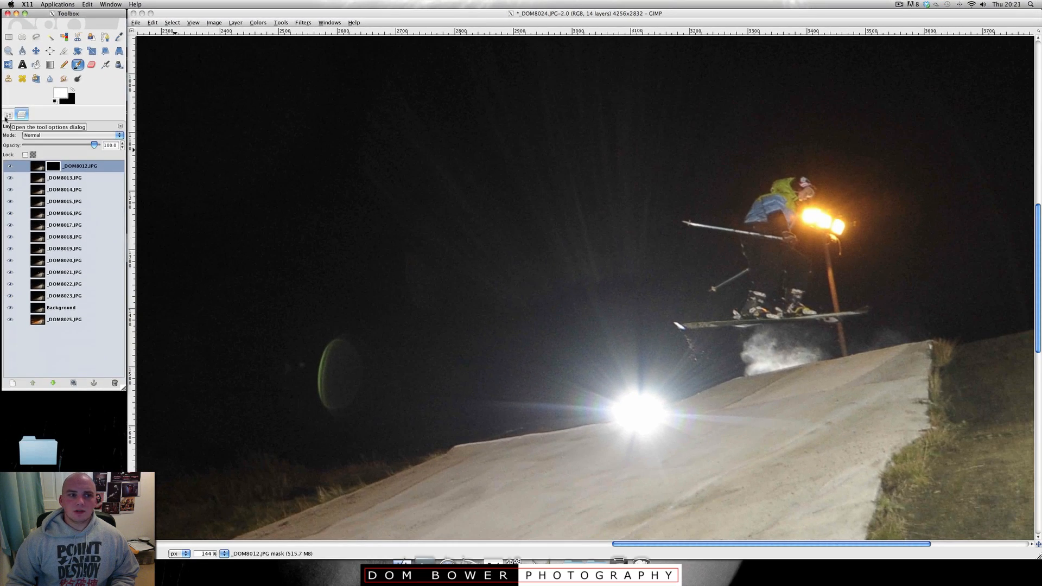
{"action": "left_click", "coordinate": [12, 144]}
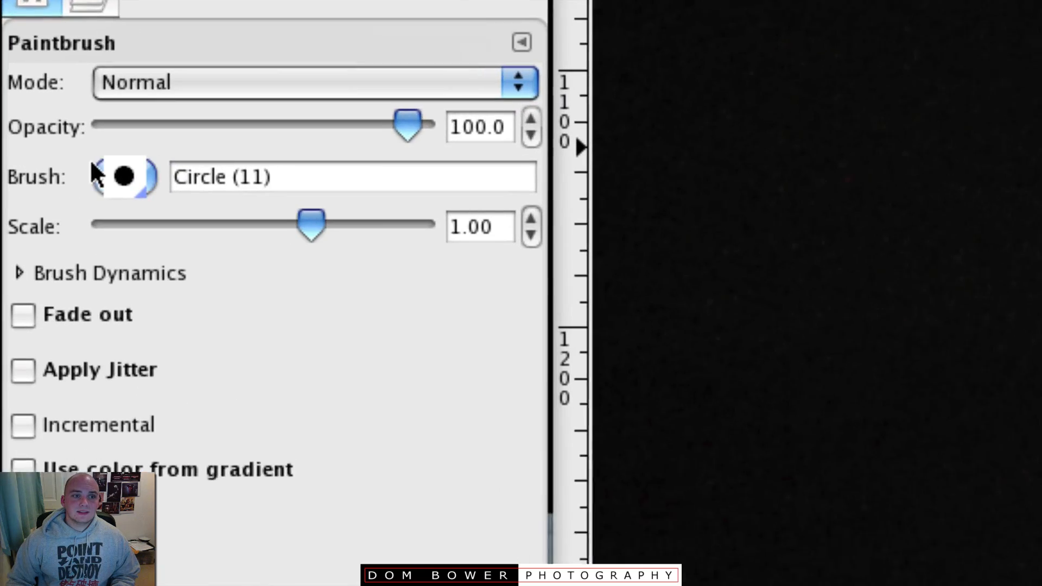
{"action": "left_click", "coordinate": [122, 176]}
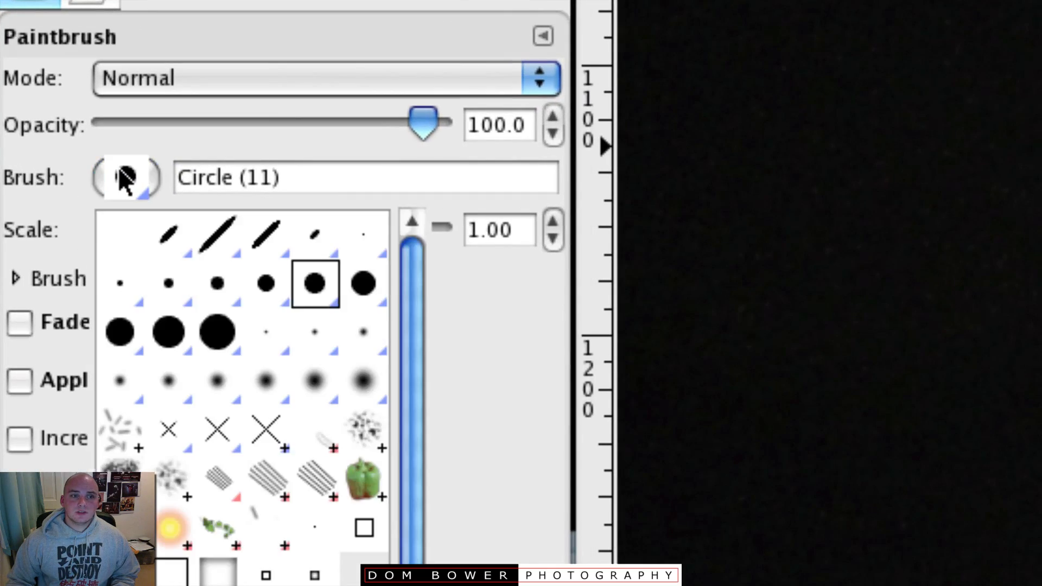
{"action": "left_click", "coordinate": [268, 368]}
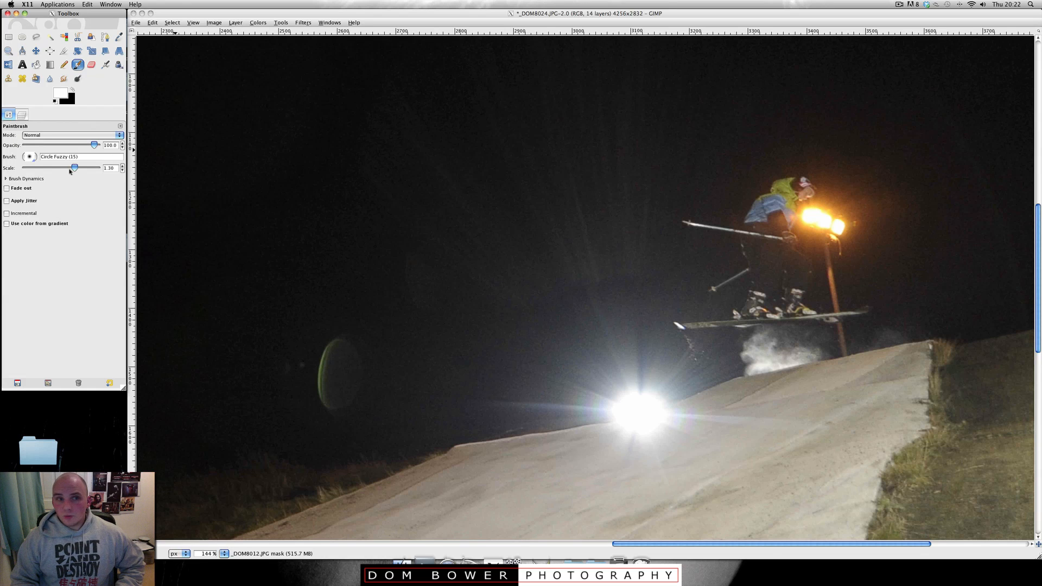
{"action": "left_click_drag", "start_coordinate": [70, 169], "coordinate": [71, 169]}
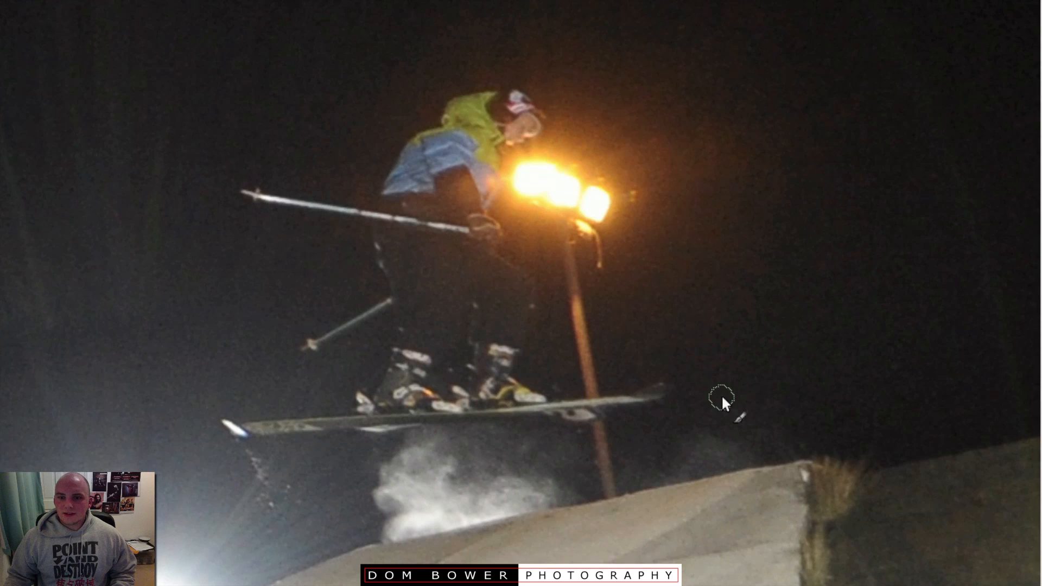
- Paint white on the _DOM8012.JPG mask over the take-off skier's head and upper body, enlarging the brush scale to 2.70
{"action": "left_click_drag", "start_coordinate": [689, 308], "coordinate": [689, 346]}
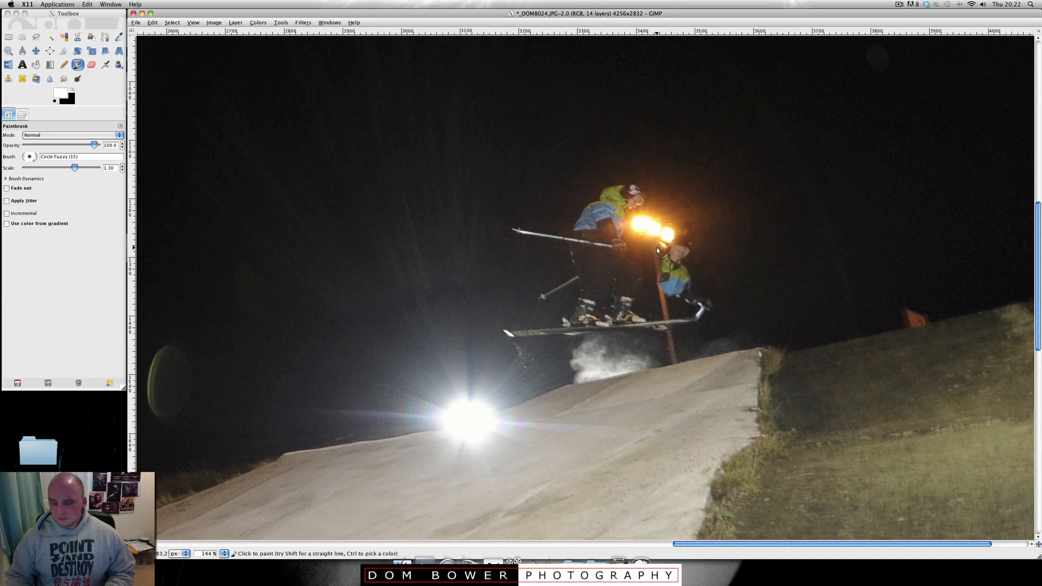
{"action": "key", "text": "bracketright"}
{"action": "key", "text": "bracketright"}
{"action": "key", "text": "bracketright"}
{"action": "key", "text": "bracketright"}
{"action": "key", "text": "bracketright"}
{"action": "key", "text": "bracketright"}
{"action": "key", "text": "bracketright"}
{"action": "key", "text": "bracketright"}
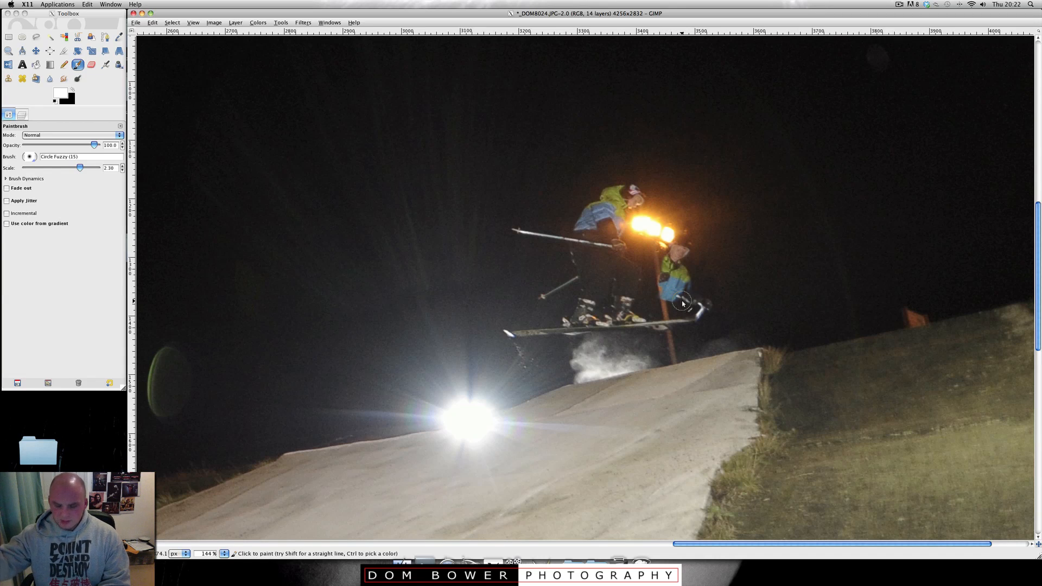
{"action": "key", "text": "bracketright"}
{"action": "key", "text": "bracketright"}
{"action": "key", "text": "bracketright"}
{"action": "key", "text": "bracketright"}
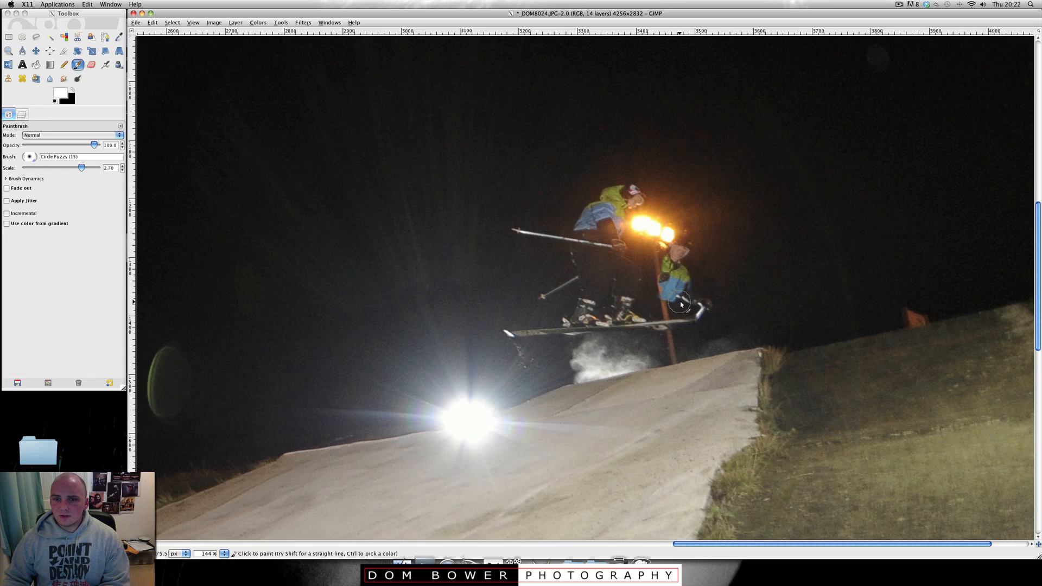
{"action": "mouse_move", "coordinate": [657, 288]}
{"action": "left_mouse_down"}
{"action": "mouse_move", "coordinate": [663, 244]}
{"action": "mouse_move", "coordinate": [679, 241]}
{"action": "mouse_move", "coordinate": [661, 270]}
{"action": "left_mouse_up"}
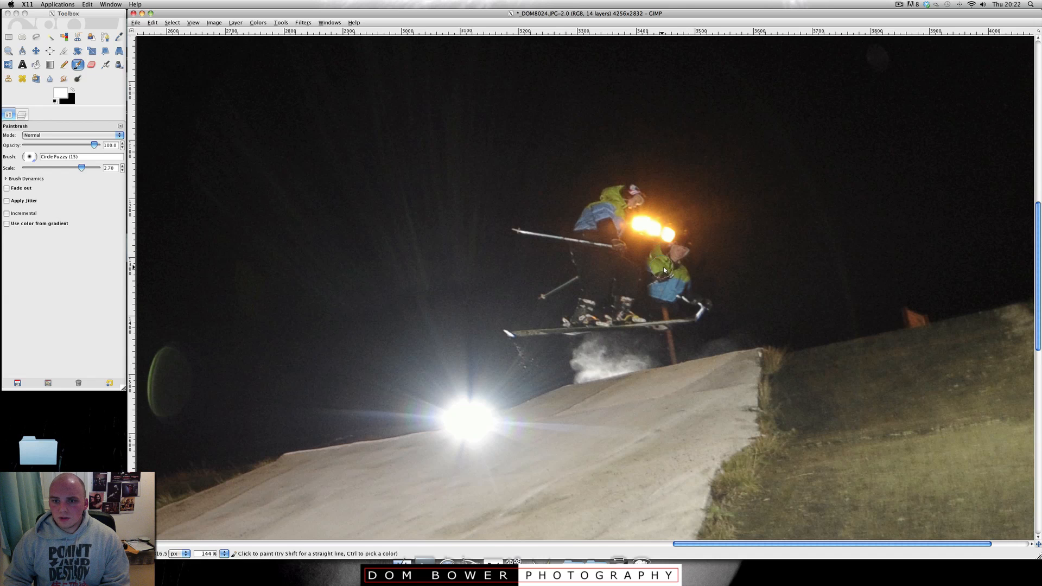
- Reduce the Paintbrush scale for finer mask painting around the take-off skier
{"action": "scroll", "coordinate": [663, 265], "scroll_direction": "up", "scroll_amount": 5}
{"action": "scroll", "coordinate": [689, 348], "scroll_direction": "down", "scroll_amount": 5}
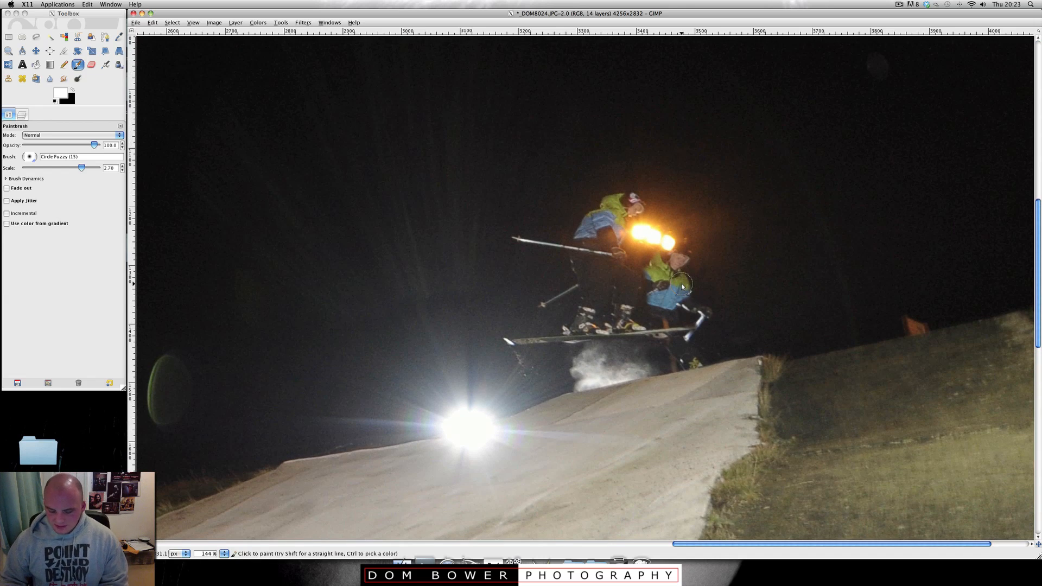
{"action": "key", "text": "bracketleft"}
{"action": "key", "text": "bracketleft"}
{"action": "key", "text": "bracketleft"}
{"action": "key", "text": "bracketleft"}
{"action": "key", "text": "bracketleft"}
{"action": "key", "text": "bracketleft"}
{"action": "key", "text": "bracketleft"}
{"action": "key", "text": "bracketleft"}
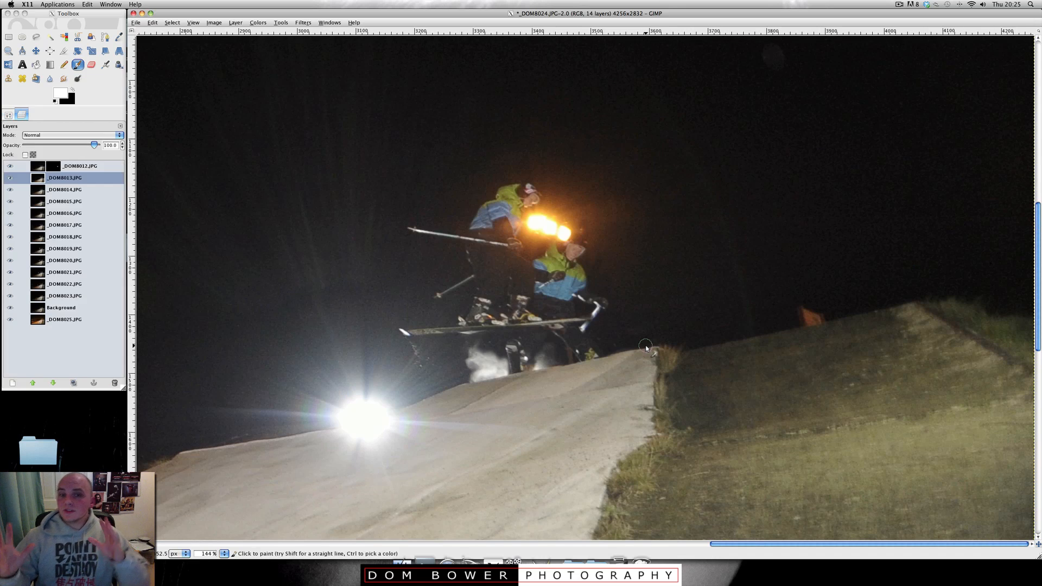
- Add a black (full transparency) layer mask to _DOM8013.JPG and paint white on it over that frame's skier beside the take-off skier
{"action": "right_click", "coordinate": [31, 177]}
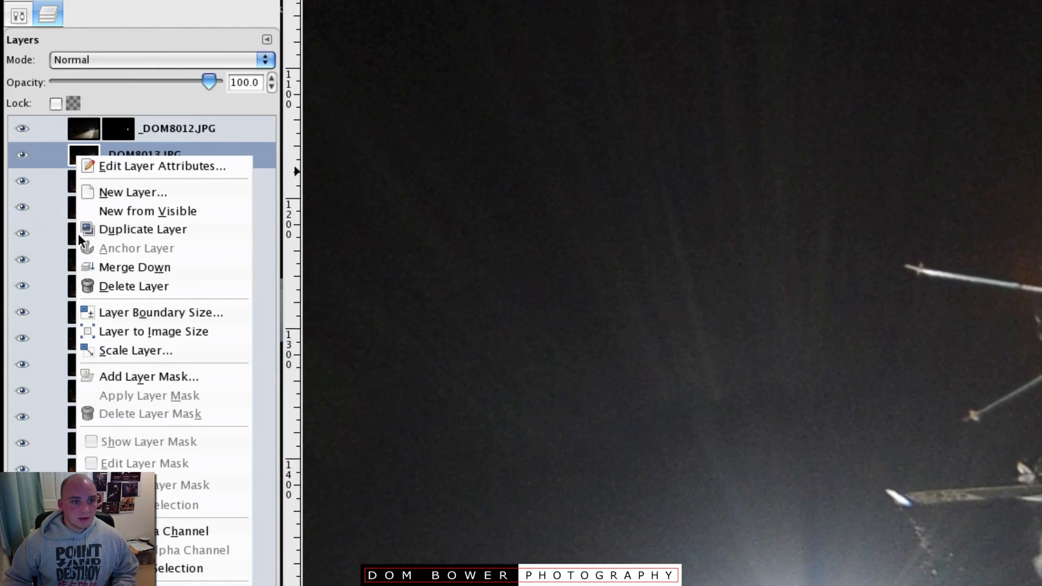
{"action": "left_click", "coordinate": [157, 374]}
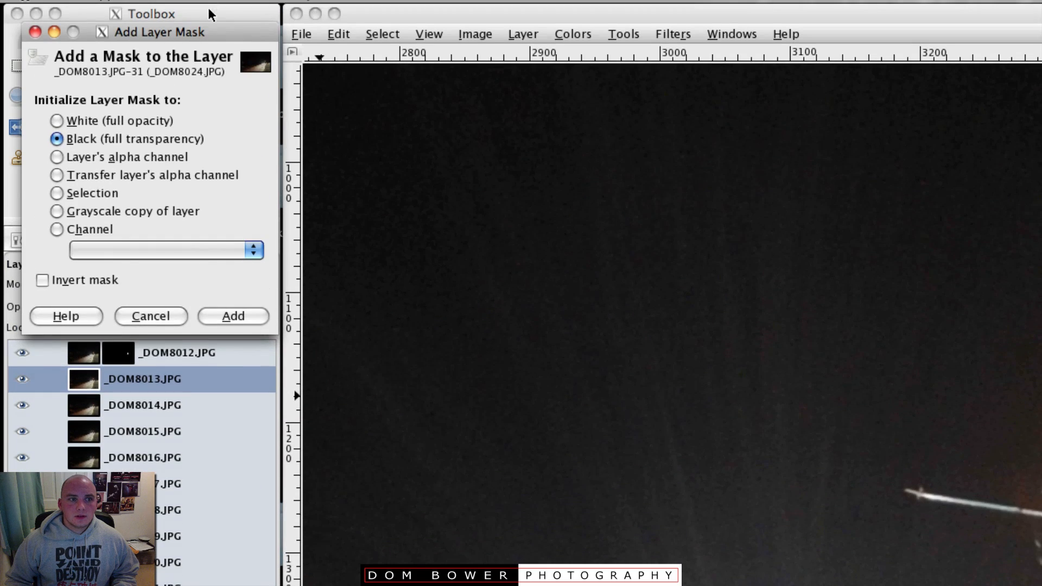
{"action": "left_click", "coordinate": [238, 318]}
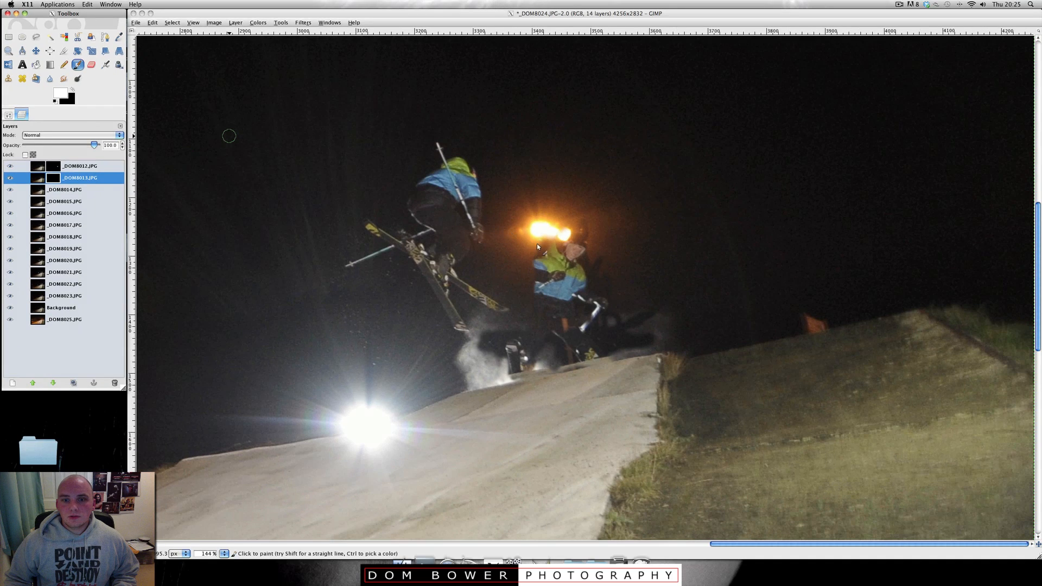
{"action": "left_click", "coordinate": [514, 271]}
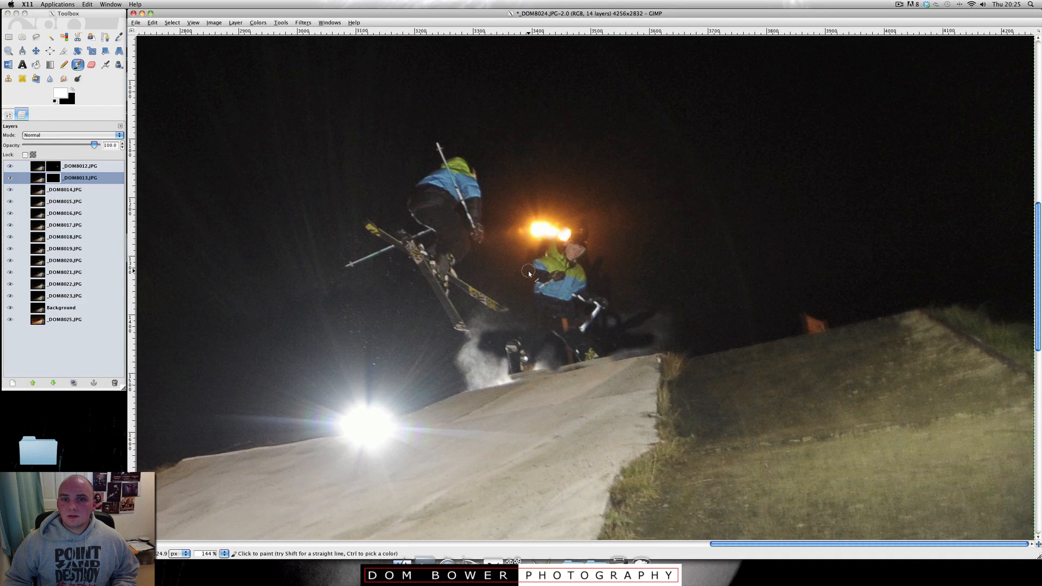
{"action": "left_click_drag", "start_coordinate": [529, 300], "coordinate": [531, 325]}
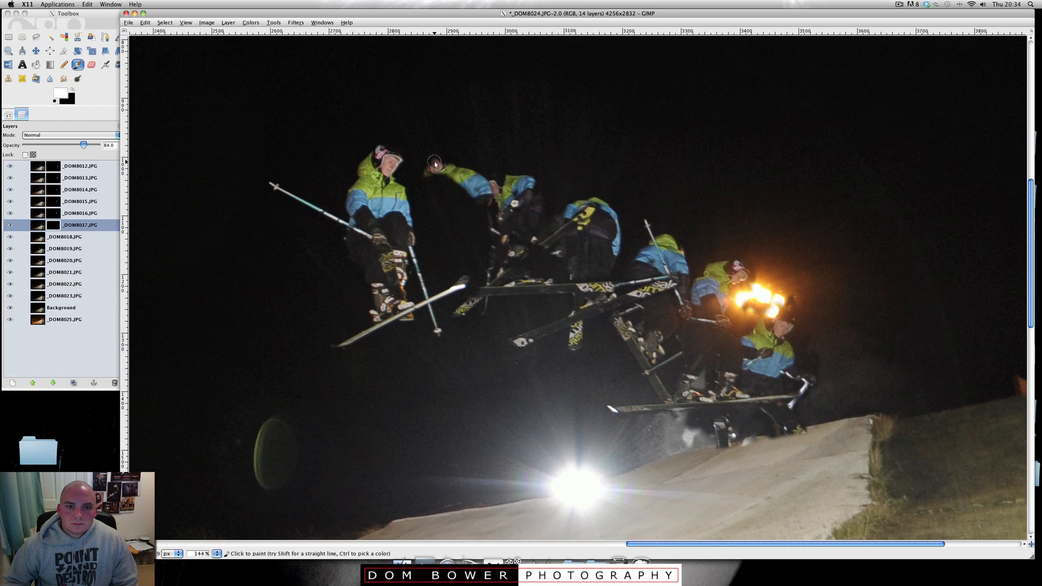
- Paint white on the _DOM8017.JPG and _DOM8018.JPG masks over the airborne skier in each frame
{"action": "mouse_move", "coordinate": [434, 158]}
{"action": "left_mouse_down"}
{"action": "mouse_move", "coordinate": [428, 229]}
{"action": "mouse_move", "coordinate": [500, 235]}
{"action": "mouse_move", "coordinate": [556, 270]}
{"action": "mouse_move", "coordinate": [439, 250]}
{"action": "mouse_move", "coordinate": [455, 221]}
{"action": "mouse_move", "coordinate": [464, 266]}
{"action": "mouse_move", "coordinate": [493, 317]}
{"action": "mouse_move", "coordinate": [430, 264]}
{"action": "mouse_move", "coordinate": [468, 267]}
{"action": "left_mouse_up"}
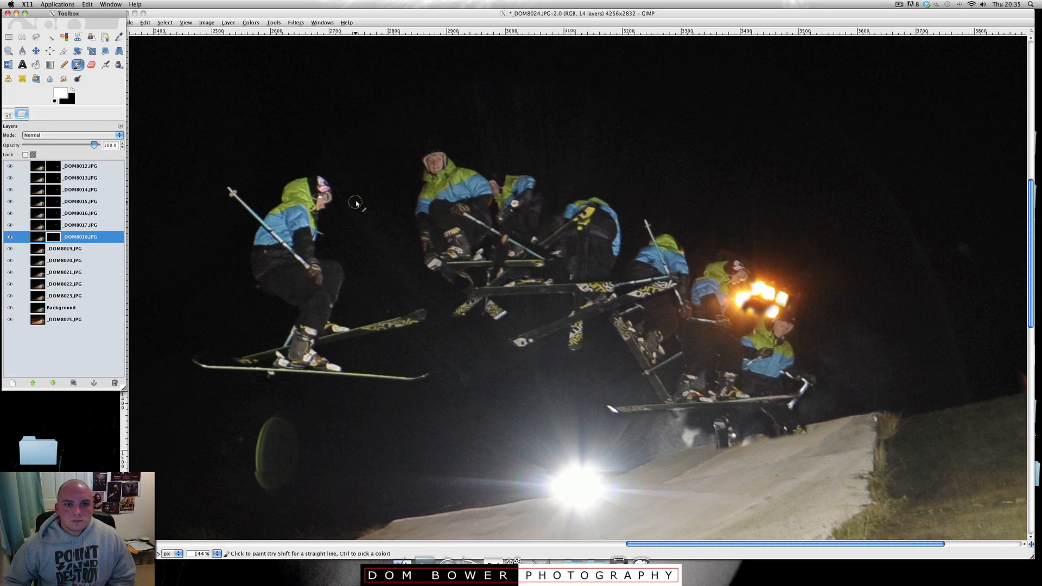
{"action": "mouse_move", "coordinate": [356, 203]}
{"action": "left_mouse_down"}
{"action": "mouse_move", "coordinate": [362, 165]}
{"action": "mouse_move", "coordinate": [383, 155]}
{"action": "mouse_move", "coordinate": [461, 285]}
{"action": "mouse_move", "coordinate": [449, 318]}
{"action": "mouse_move", "coordinate": [361, 212]}
{"action": "mouse_move", "coordinate": [380, 303]}
{"action": "mouse_move", "coordinate": [391, 288]}
{"action": "mouse_move", "coordinate": [375, 314]}
{"action": "left_mouse_up"}
- Add a black layer mask to the _DOM8019.JPG layer and paint white over its skier
{"action": "mouse_move", "coordinate": [1032, 221]}
{"action": "left_mouse_down"}
{"action": "mouse_move", "coordinate": [1033, 185]}
{"action": "mouse_move", "coordinate": [1032, 254]}
{"action": "left_mouse_up"}
{"action": "left_click_drag", "start_coordinate": [750, 544], "coordinate": [641, 544]}
{"action": "left_click", "coordinate": [65, 249]}
{"action": "right_click", "coordinate": [65, 249]}
{"action": "mouse_move", "coordinate": [624, 82]}
{"action": "left_mouse_down"}
{"action": "mouse_move", "coordinate": [600, 105]}
{"action": "mouse_move", "coordinate": [678, 239]}
{"action": "mouse_move", "coordinate": [591, 255]}
{"action": "mouse_move", "coordinate": [559, 247]}
{"action": "mouse_move", "coordinate": [554, 123]}
{"action": "mouse_move", "coordinate": [584, 188]}
{"action": "mouse_move", "coordinate": [554, 254]}
{"action": "left_mouse_up"}
- Add a black layer mask to _DOM8020.JPG and paint white over its skier, undoing the first stroke and repainting it
{"action": "right_click", "coordinate": [35, 261]}
{"action": "left_click", "coordinate": [62, 363]}
{"action": "key", "text": "Return"}
{"action": "mouse_move", "coordinate": [532, 150]}
{"action": "left_mouse_down"}
{"action": "mouse_move", "coordinate": [512, 177]}
{"action": "mouse_move", "coordinate": [483, 169]}
{"action": "mouse_move", "coordinate": [531, 137]}
{"action": "mouse_move", "coordinate": [527, 185]}
{"action": "left_mouse_up"}
{"action": "key", "text": "ctrl+z"}
{"action": "mouse_move", "coordinate": [512, 151]}
{"action": "left_mouse_down"}
{"action": "mouse_move", "coordinate": [483, 154]}
{"action": "mouse_move", "coordinate": [521, 179]}
{"action": "mouse_move", "coordinate": [484, 233]}
{"action": "mouse_move", "coordinate": [534, 256]}
{"action": "mouse_move", "coordinate": [592, 326]}
{"action": "mouse_move", "coordinate": [499, 348]}
{"action": "mouse_move", "coordinate": [507, 271]}
{"action": "mouse_move", "coordinate": [445, 292]}
{"action": "mouse_move", "coordinate": [527, 239]}
{"action": "mouse_move", "coordinate": [491, 153]}
{"action": "mouse_move", "coordinate": [446, 297]}
{"action": "left_mouse_up"}
- Create a new layer from the visible image and move it above _DOM8012.JPG to the top of the layer stack
{"action": "left_click", "coordinate": [228, 23]}
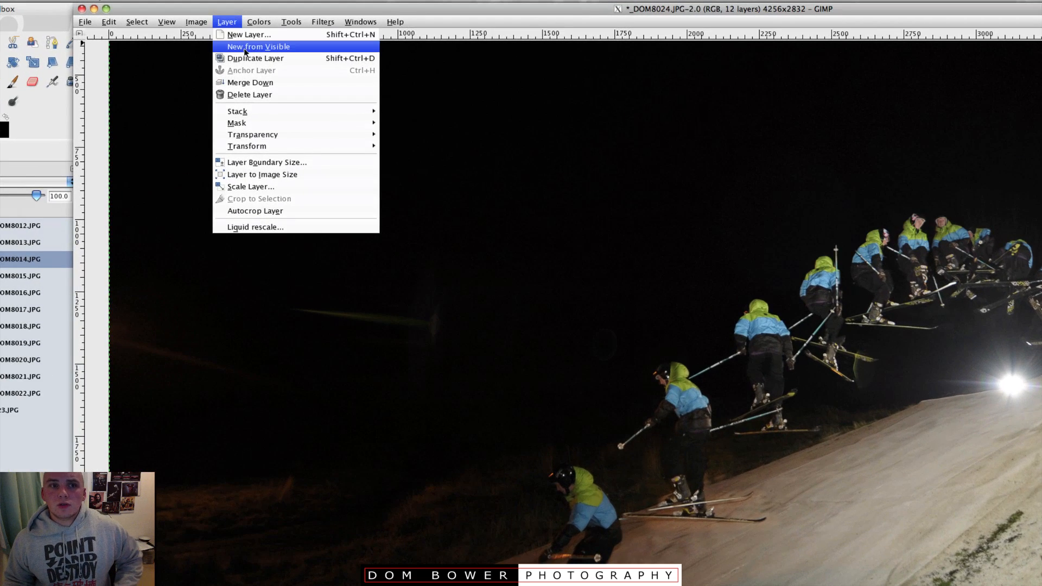
{"action": "left_click", "coordinate": [245, 47]}
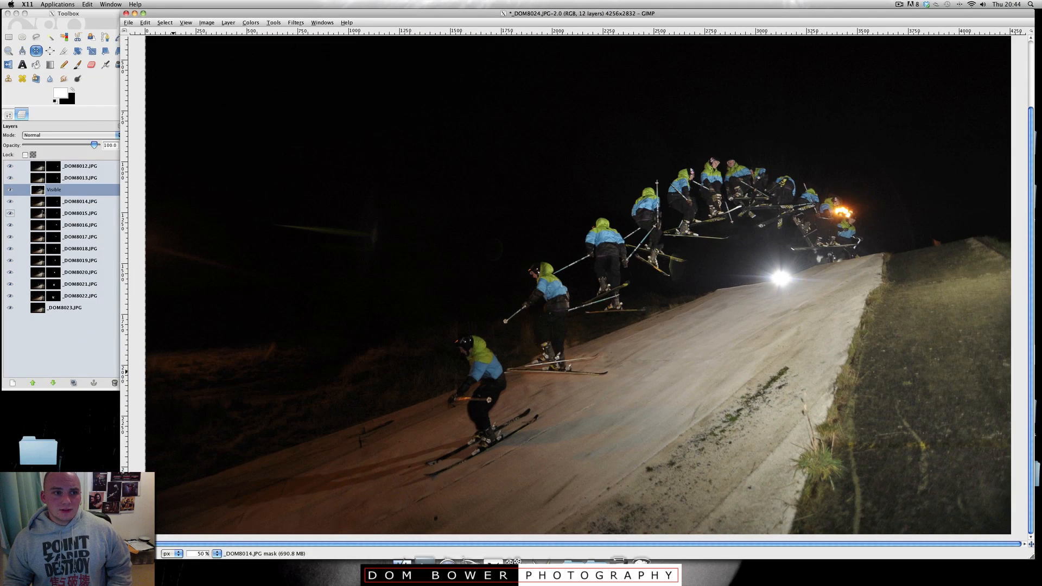
{"action": "left_click", "coordinate": [43, 190]}
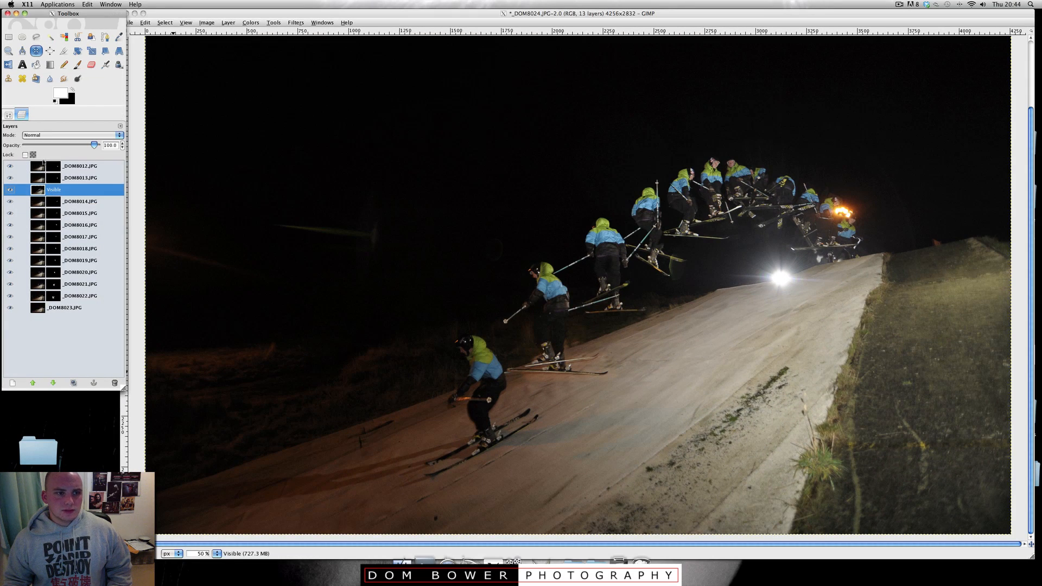
{"action": "left_click_drag", "start_coordinate": [36, 193], "coordinate": [36, 167]}
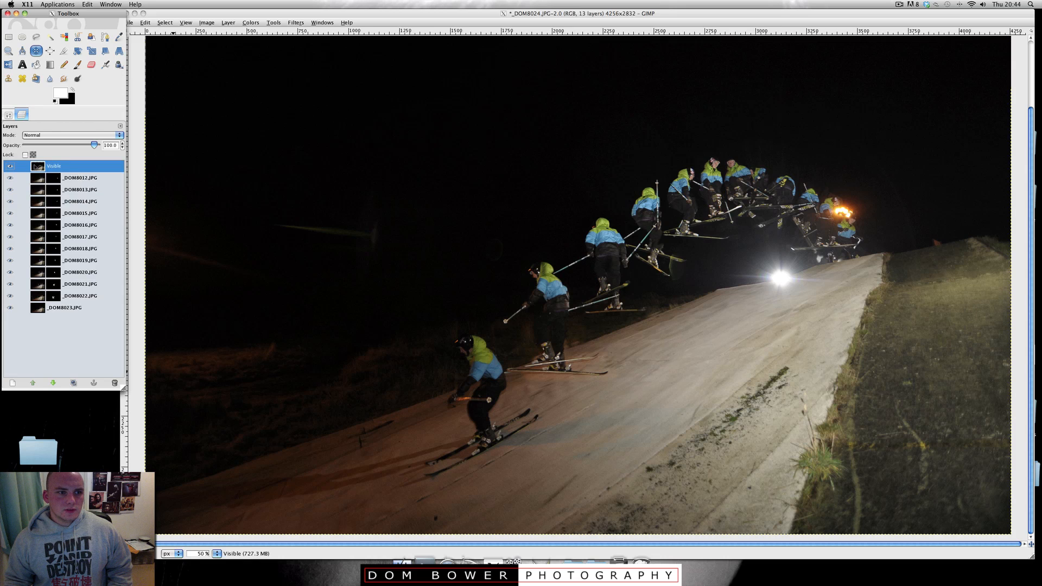
- Hide all the _DOM80xx.JPG layers, from _DOM8012.JPG to _DOM8023.JPG, leaving only the merged Visible layer shown
{"action": "left_click", "coordinate": [9, 178]}
{"action": "left_click_drag", "start_coordinate": [10, 201], "coordinate": [11, 218]}
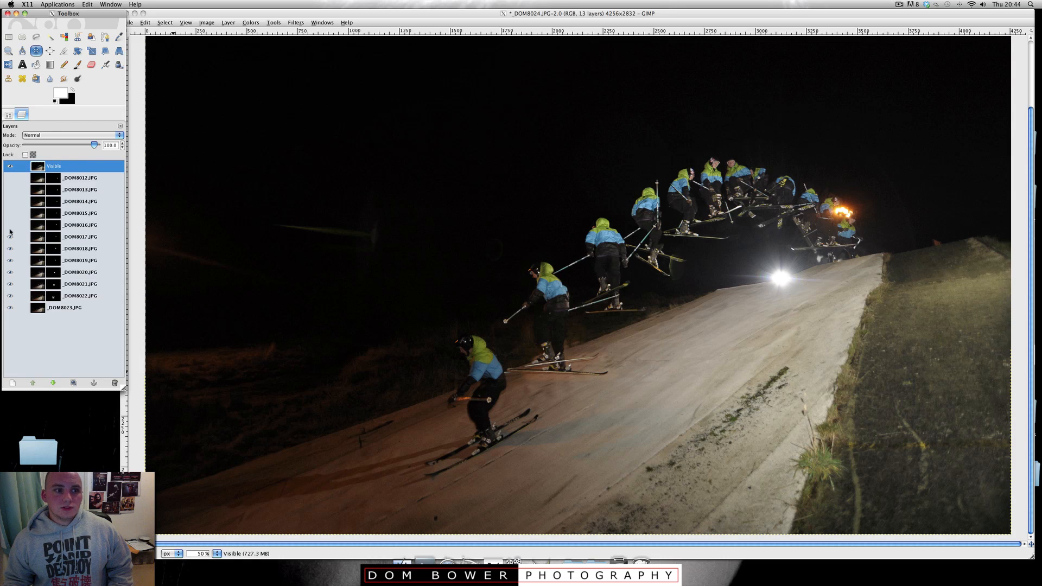
{"action": "left_click_drag", "start_coordinate": [10, 285], "coordinate": [9, 297]}
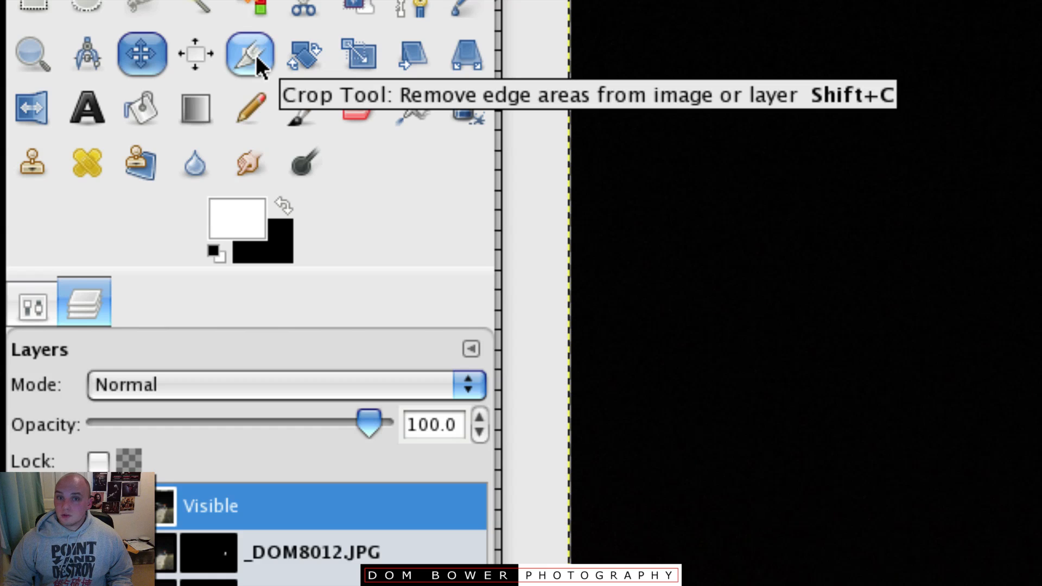
- Crop the image to about 2246 × 1502 pixels, framing the skier sequence and ramp tightly without the empty surroundings
{"action": "left_click", "coordinate": [64, 53]}
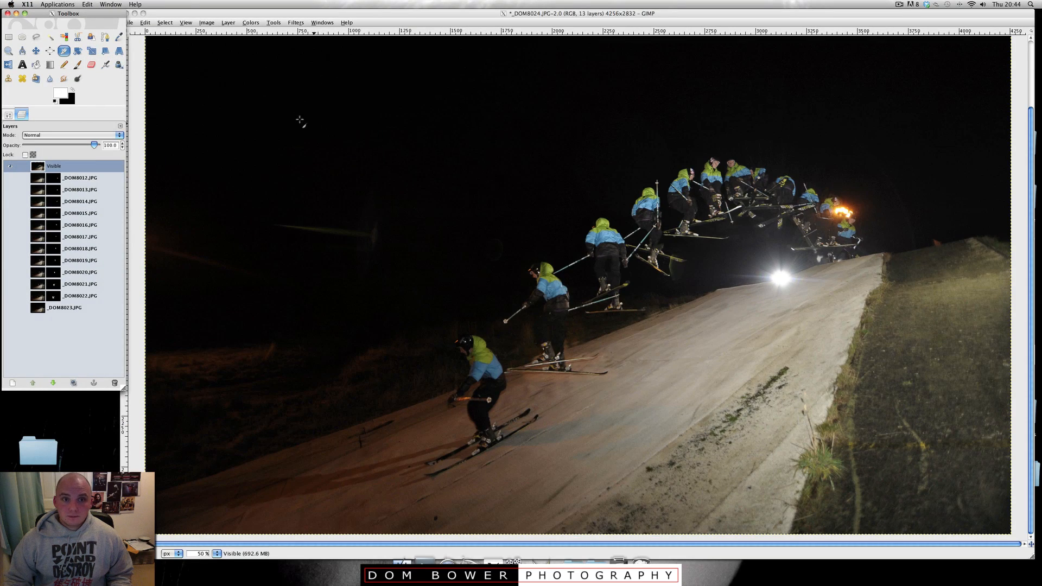
{"action": "left_click", "coordinate": [265, 95]}
{"action": "left_click_drag", "start_coordinate": [339, 97], "coordinate": [920, 485]}
{"action": "left_click_drag", "start_coordinate": [486, 107], "coordinate": [531, 155]}
{"action": "left_click_drag", "start_coordinate": [567, 481], "coordinate": [571, 451]}
{"action": "left_click_drag", "start_coordinate": [390, 296], "coordinate": [440, 296]}
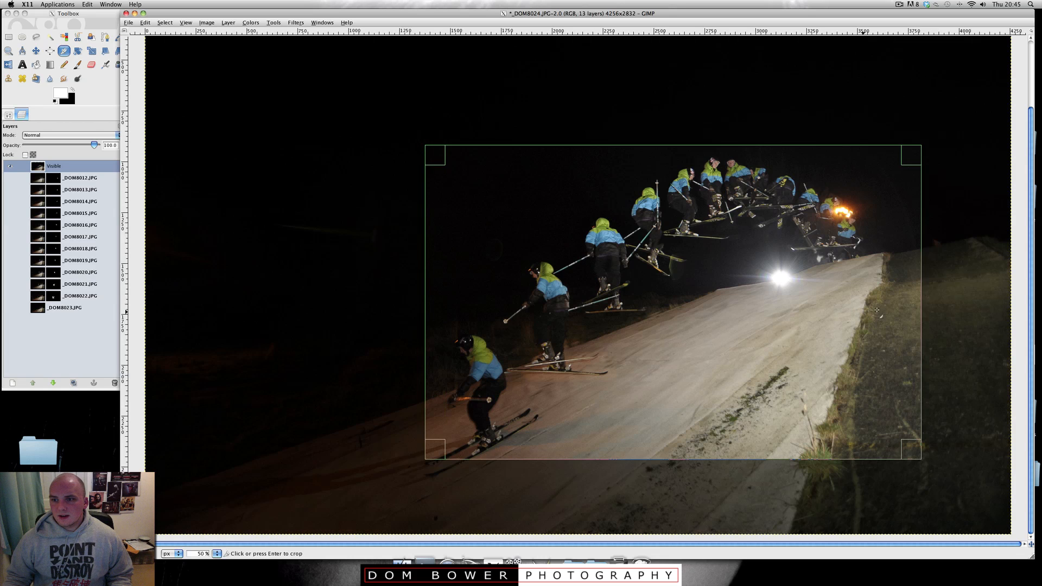
{"action": "left_click_drag", "start_coordinate": [910, 297], "coordinate": [871, 298]}
{"action": "left_click_drag", "start_coordinate": [714, 458], "coordinate": [713, 443]}
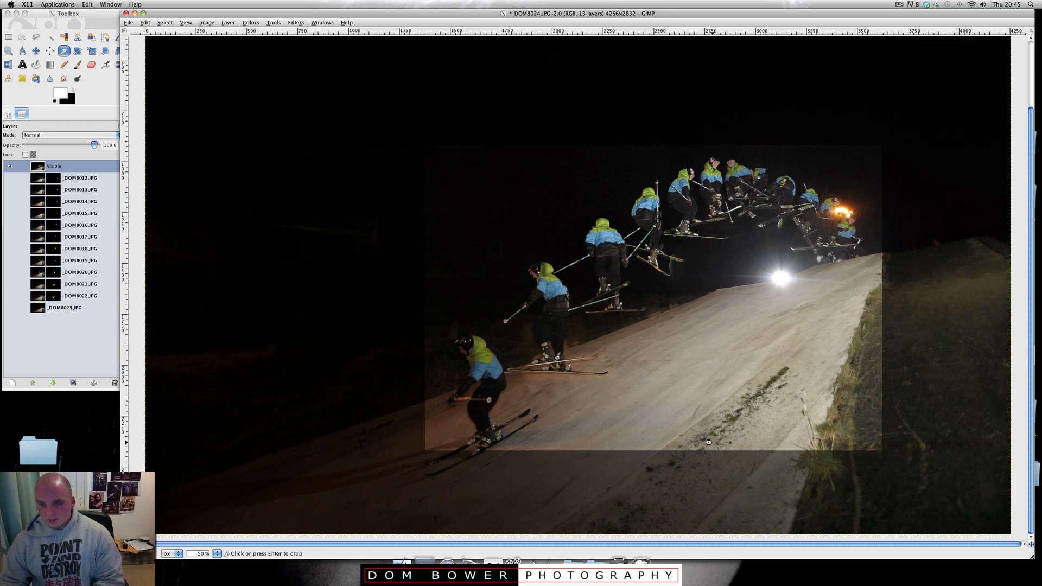
{"action": "left_click", "coordinate": [714, 444]}
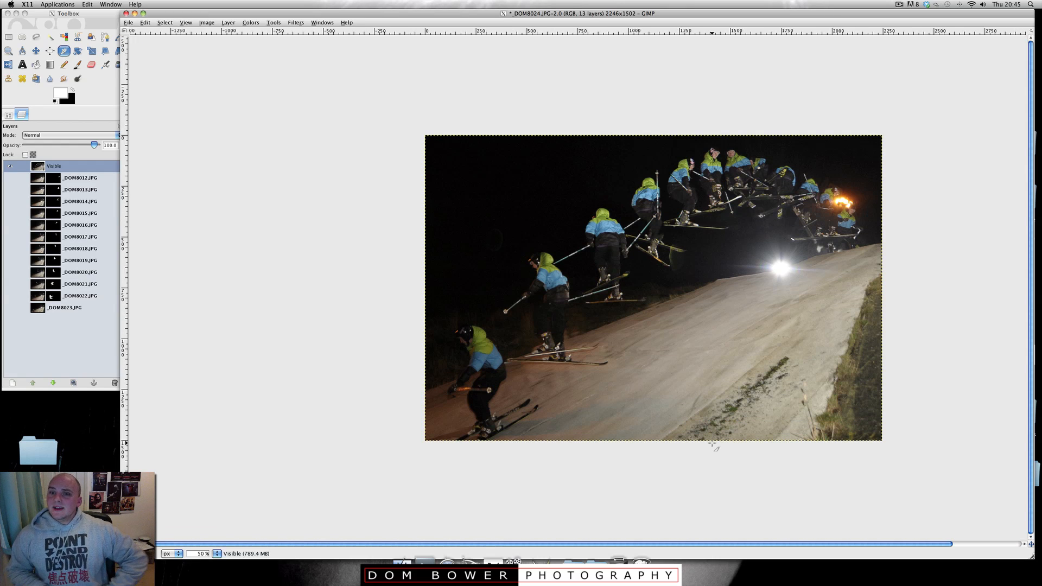